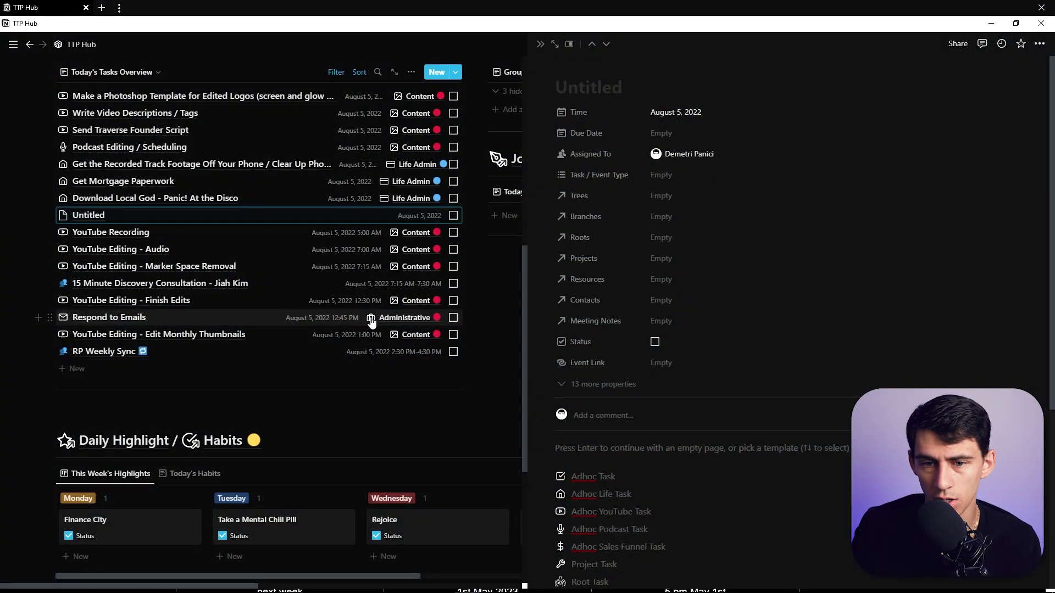
Create a new Untitled task in Today's Tasks Overview, dated August 5, 2022.
{"action": "left_click", "coordinate": [456, 73]}
Look through the Adhoc Task template and Due Date property options, then close them unchanged.
{"action": "left_click", "coordinate": [529, 138]}
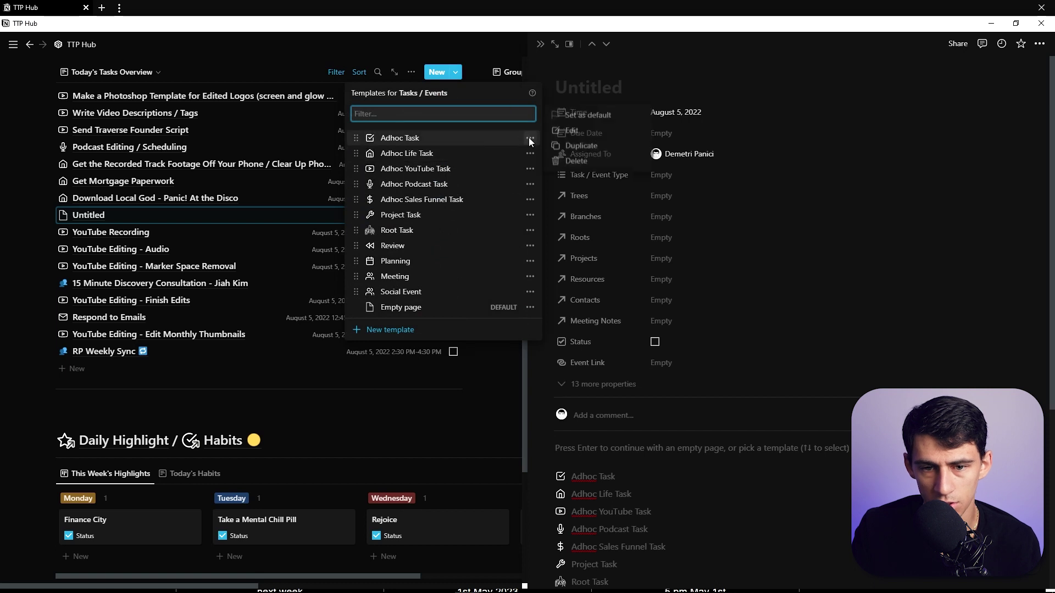
{"action": "left_click", "coordinate": [582, 115]}
{"action": "key", "text": "Escape"}
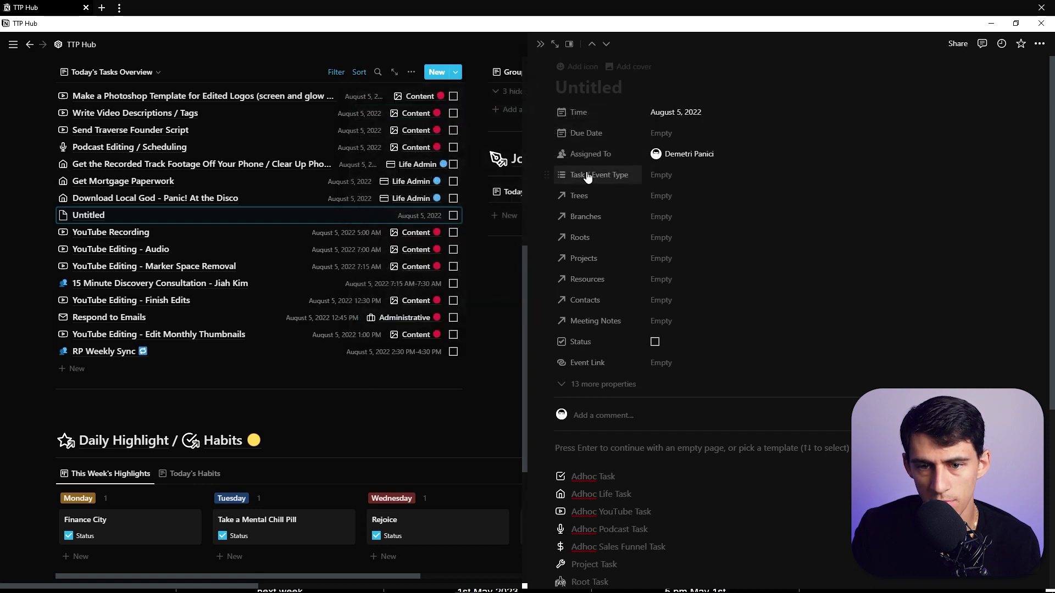
{"action": "left_click", "coordinate": [591, 135]}
{"action": "key", "text": "Escape"}
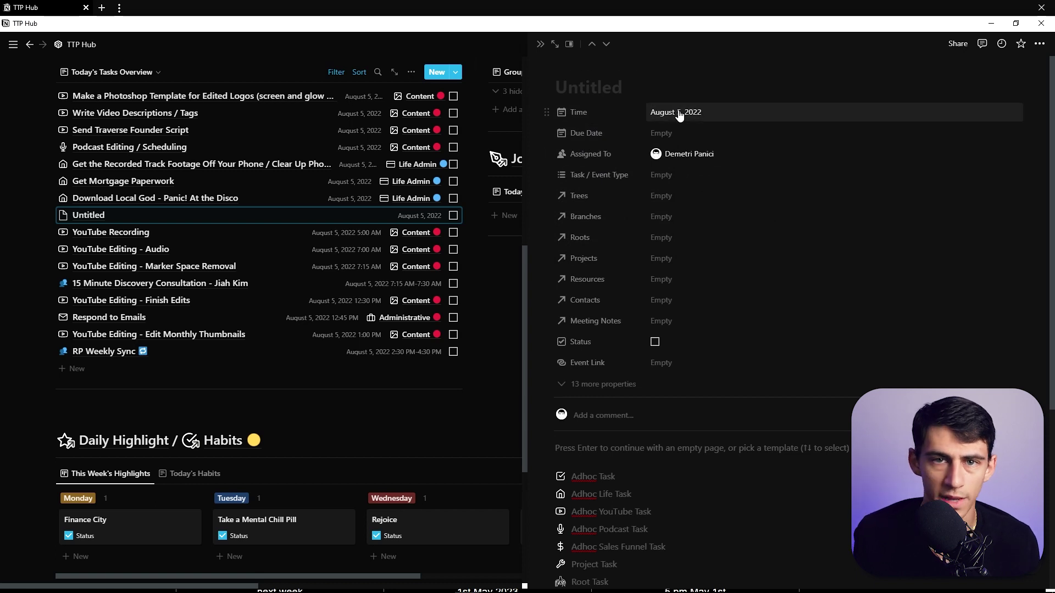
Title the task 'Tomorrow take out the trash', then replace 'Tomorrow' with '/tomorrow'.
{"action": "left_click", "coordinate": [677, 86]}
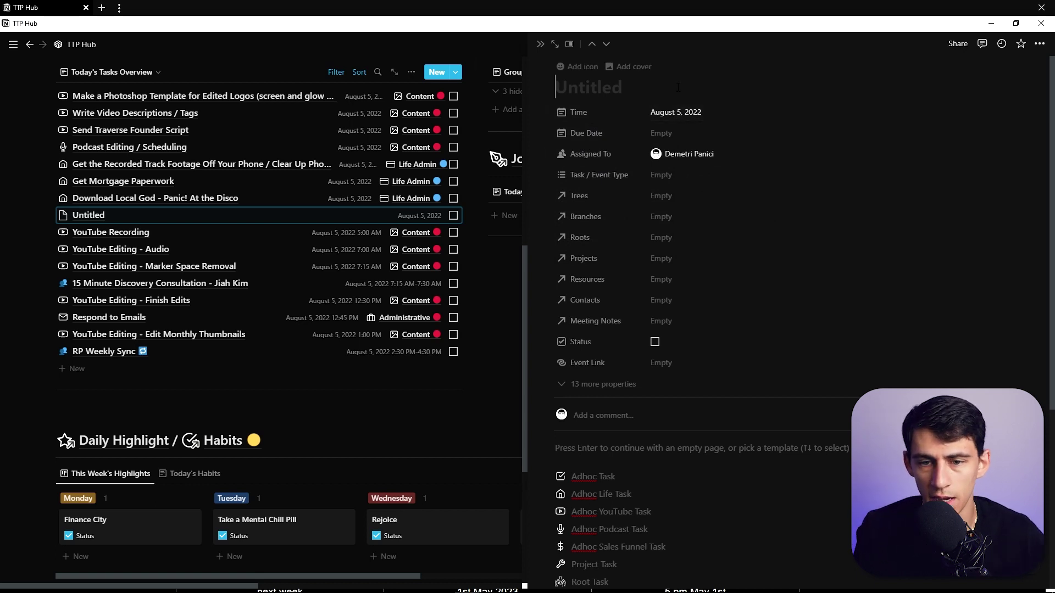
{"action": "type", "text": "T"}
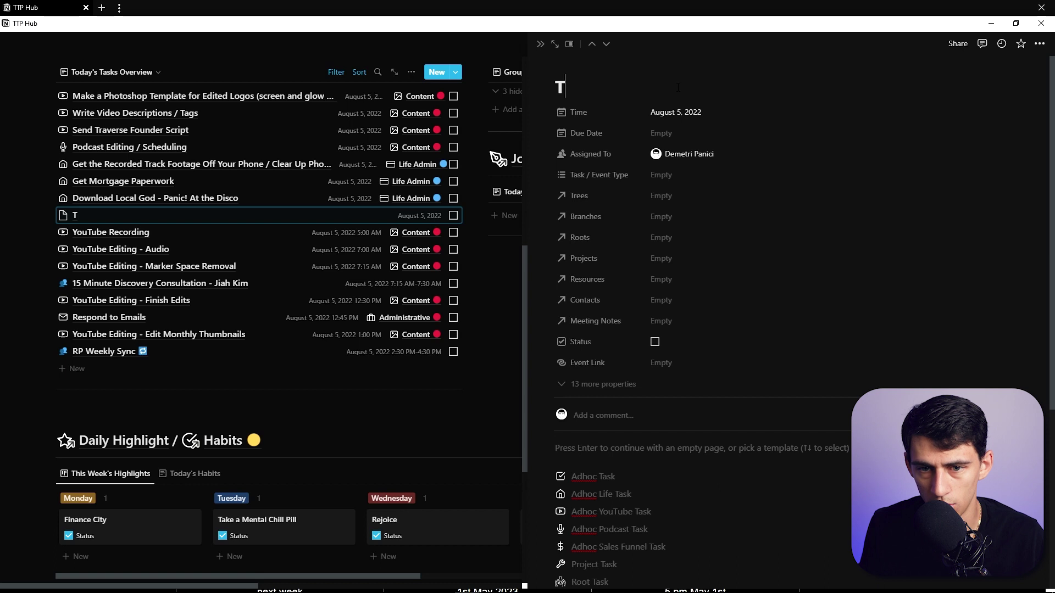
{"action": "type", "text": "omorrow take out the trash"}
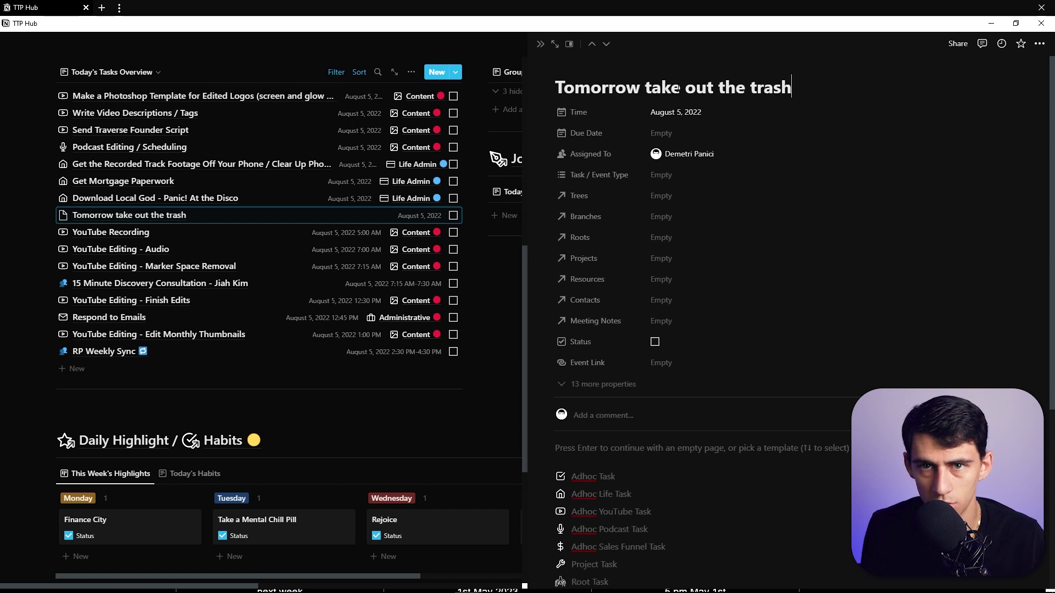
{"action": "scroll", "coordinate": [501, 76], "scroll_direction": "up", "scroll_amount": 1}
{"action": "key", "text": "ctrl+shift+Left"}
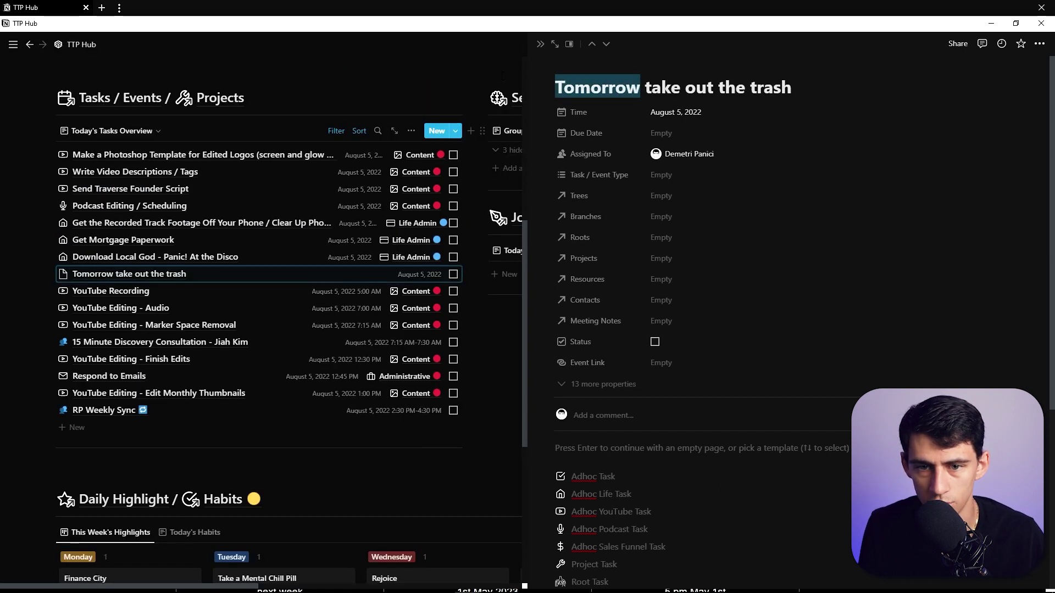
{"action": "type", "text": "/tomorrow"}
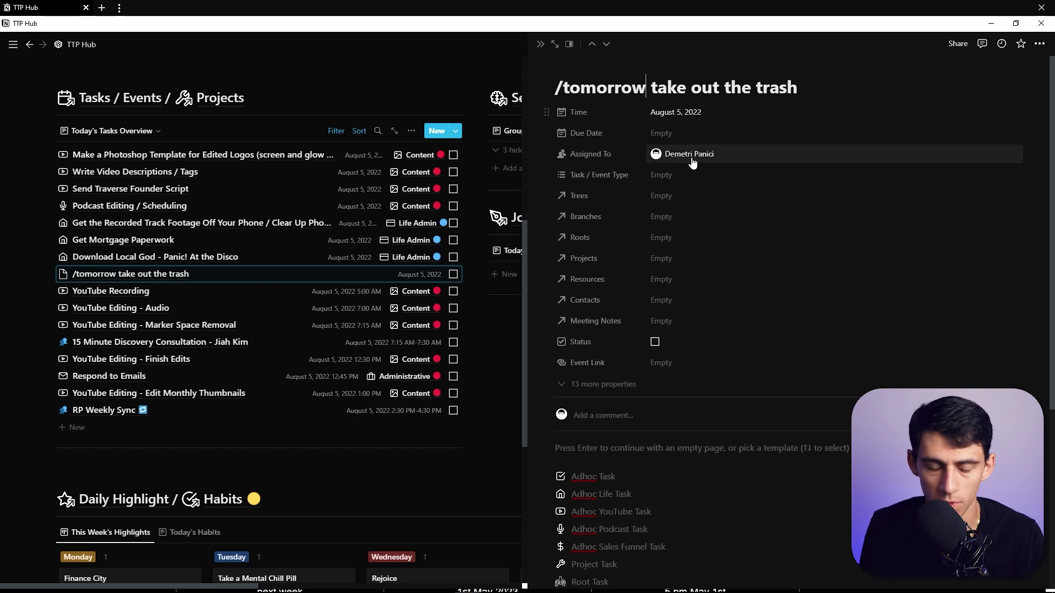
{"action": "key", "text": "alt+Tab"}
In Weekly Planner, add 'take out the trash' due Tomorrow 6pm (Aug 6, 6:00 PM).
{"action": "left_click", "coordinate": [262, 179]}
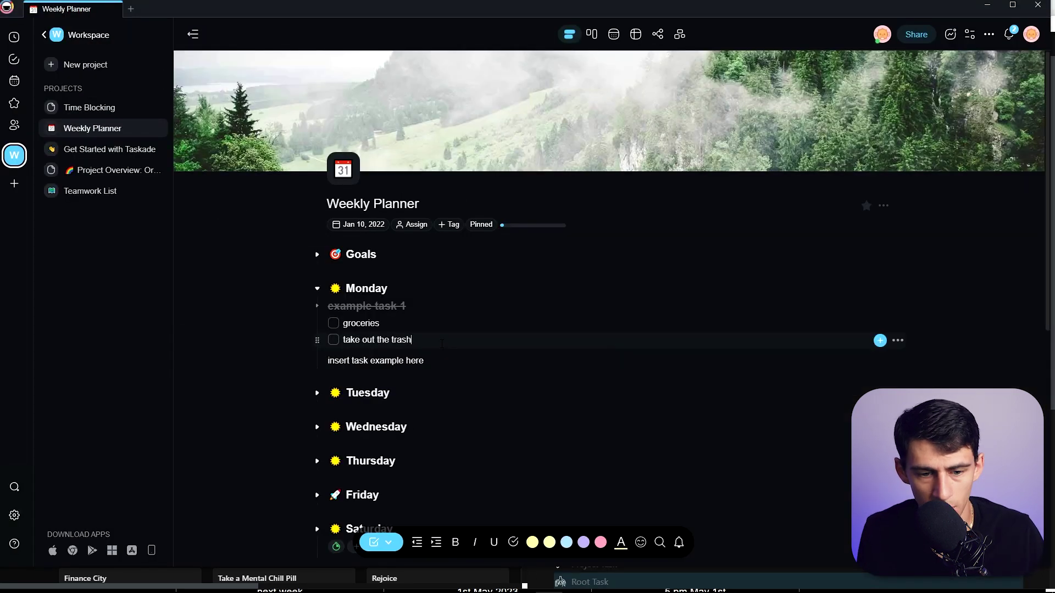
{"action": "key", "text": "Return"}
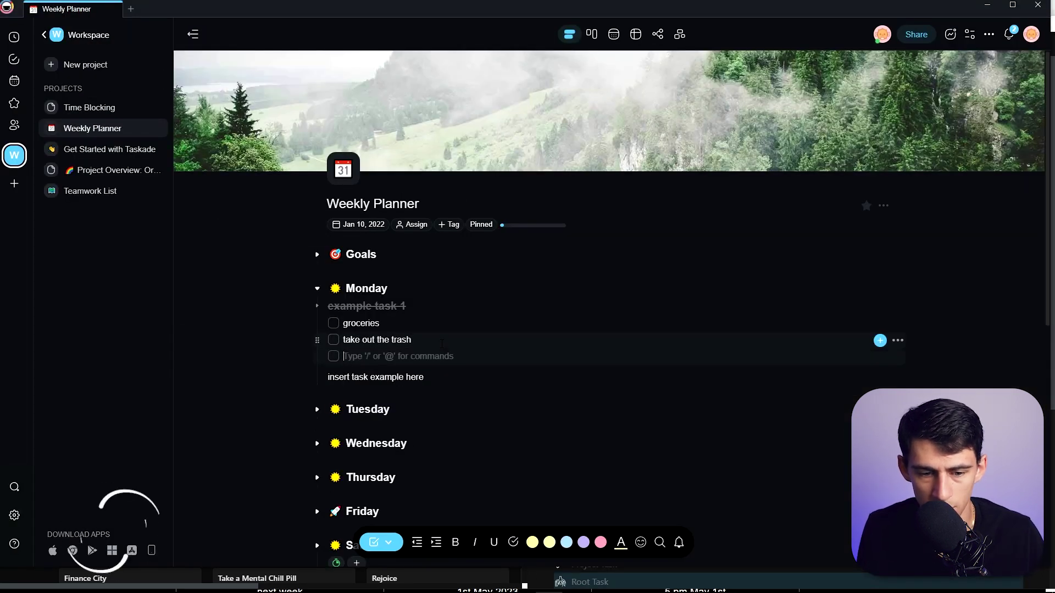
{"action": "type", "text": "/tom"}
{"action": "key", "text": "Return"}
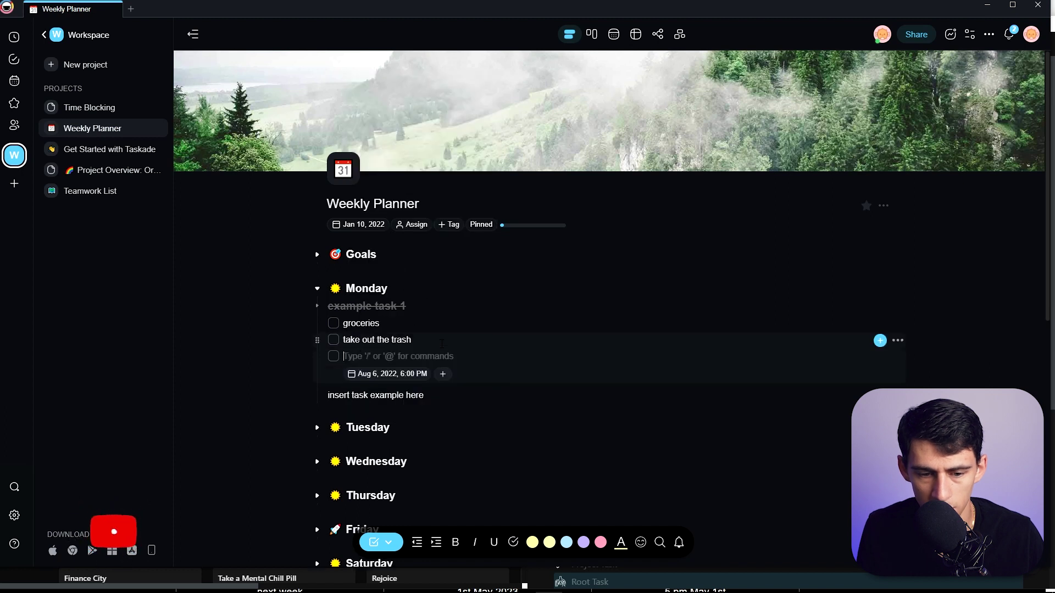
{"action": "type", "text": "take out the trash"}
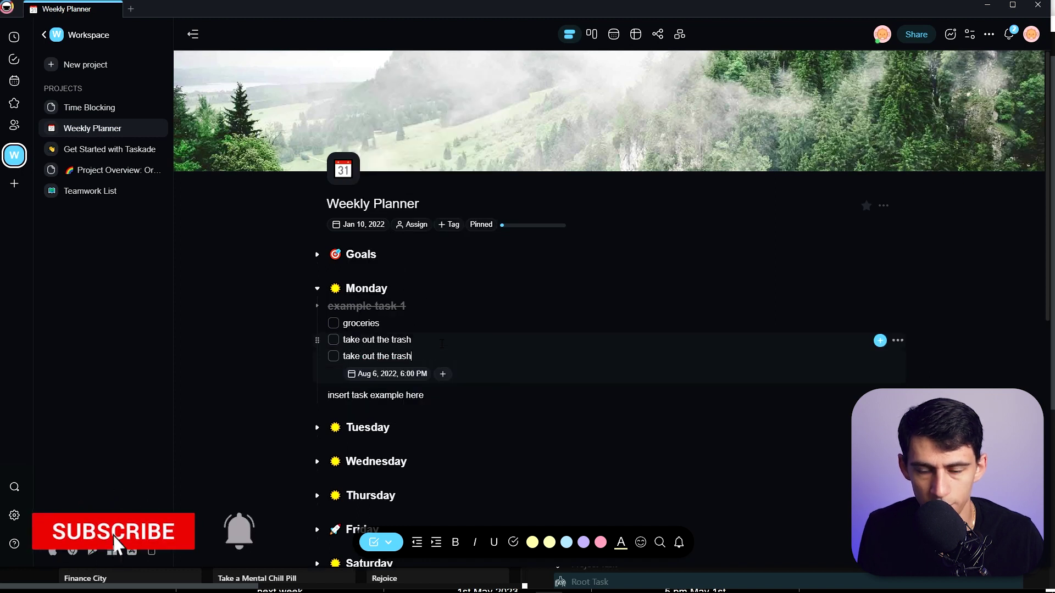
{"action": "key", "text": "Return"}
Add a blank task, browse the /date suggestions, and date it Aug 12, 2022 via /next fri.
{"action": "type", "text": "/date"}
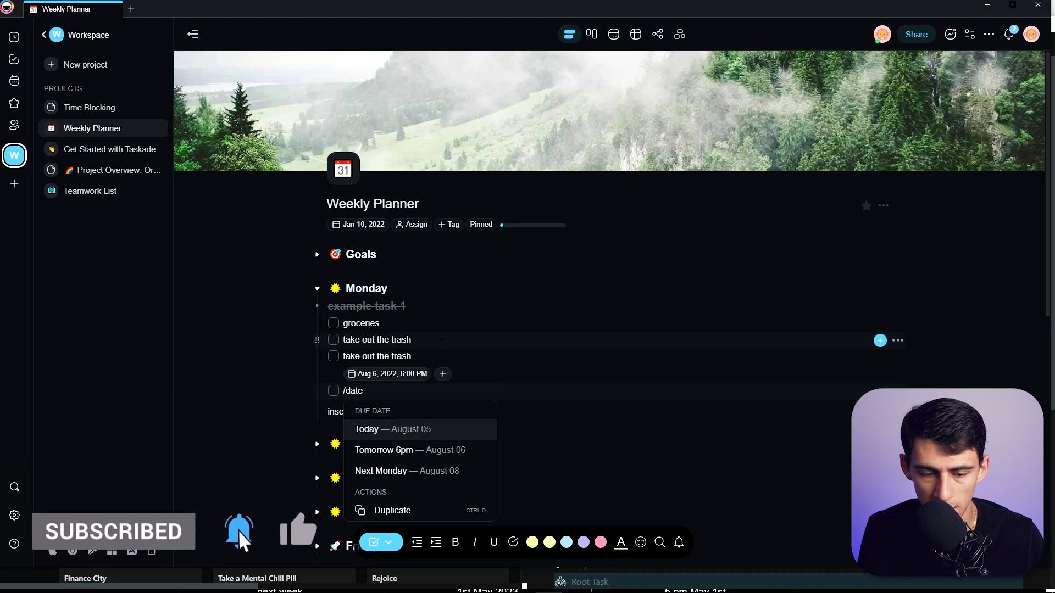
{"action": "key", "text": "Down"}
{"action": "key", "text": "Down"}
{"action": "key", "text": "Up"}
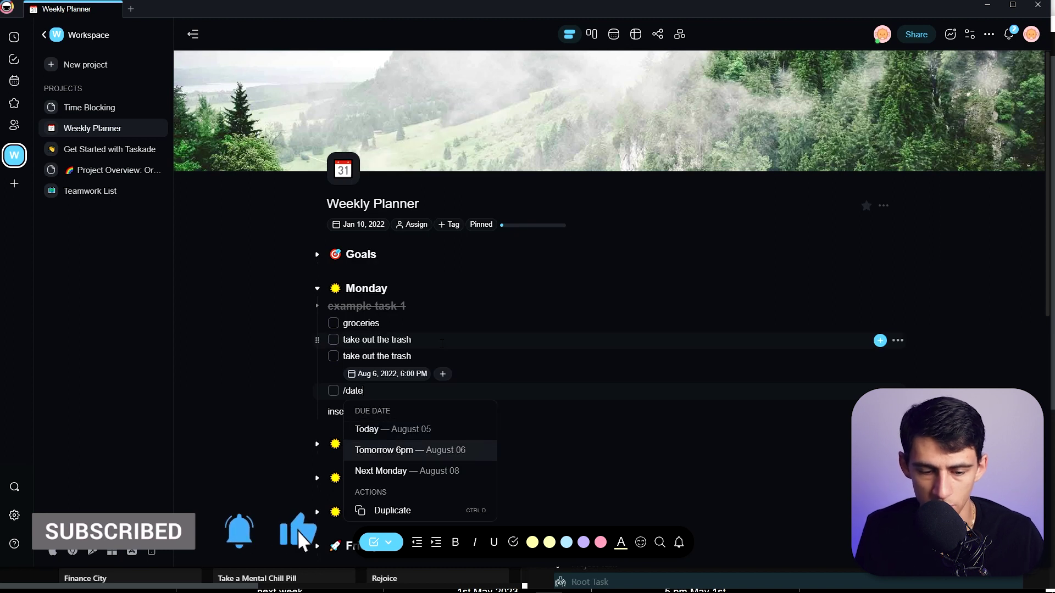
{"action": "key", "text": "Down"}
{"action": "key", "text": "Return"}
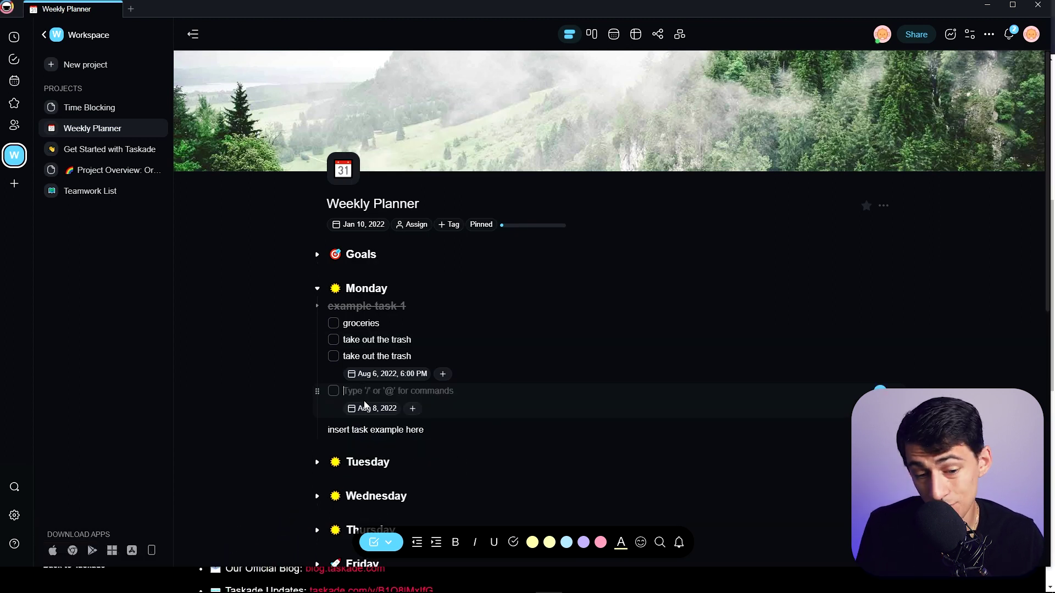
{"action": "type", "text": "/next fri"}
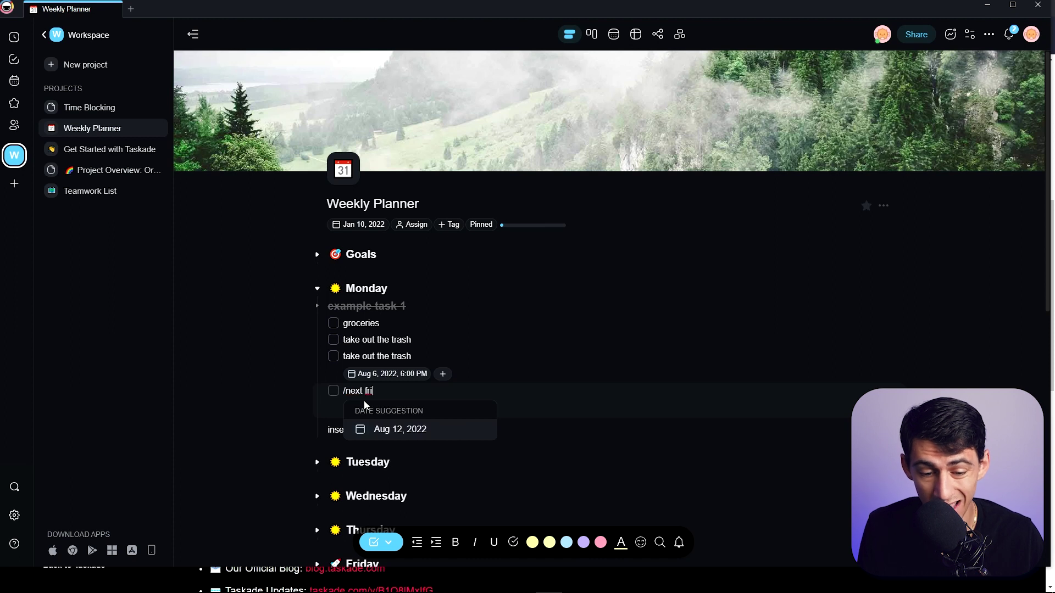
{"action": "key", "text": "Return"}
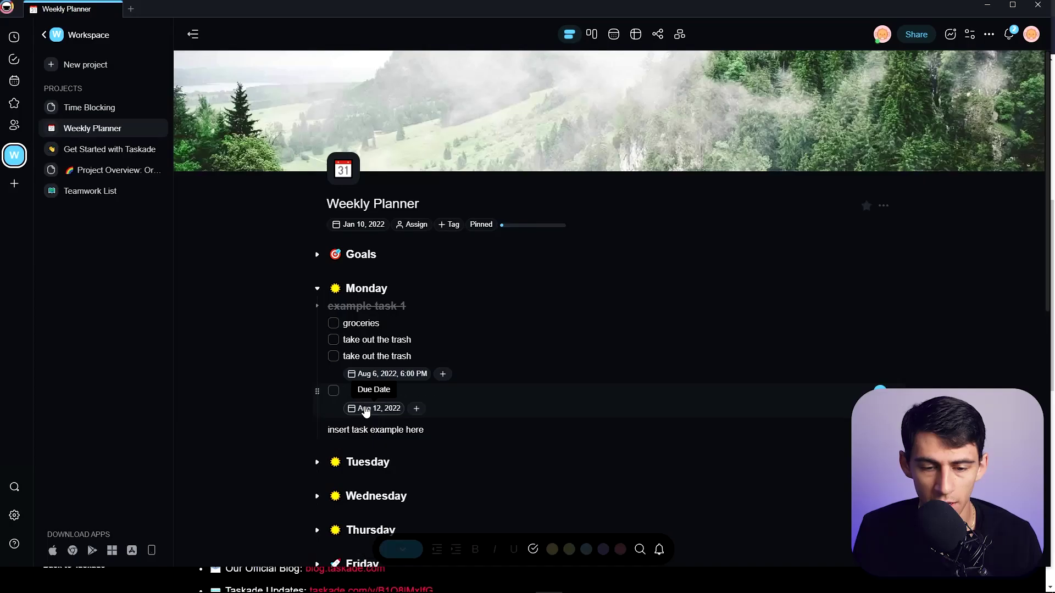
Try the weekly, daily and monthly repeat options on the Aug 12 due date.
{"action": "left_click", "coordinate": [366, 412]}
{"action": "left_click", "coordinate": [360, 275]}
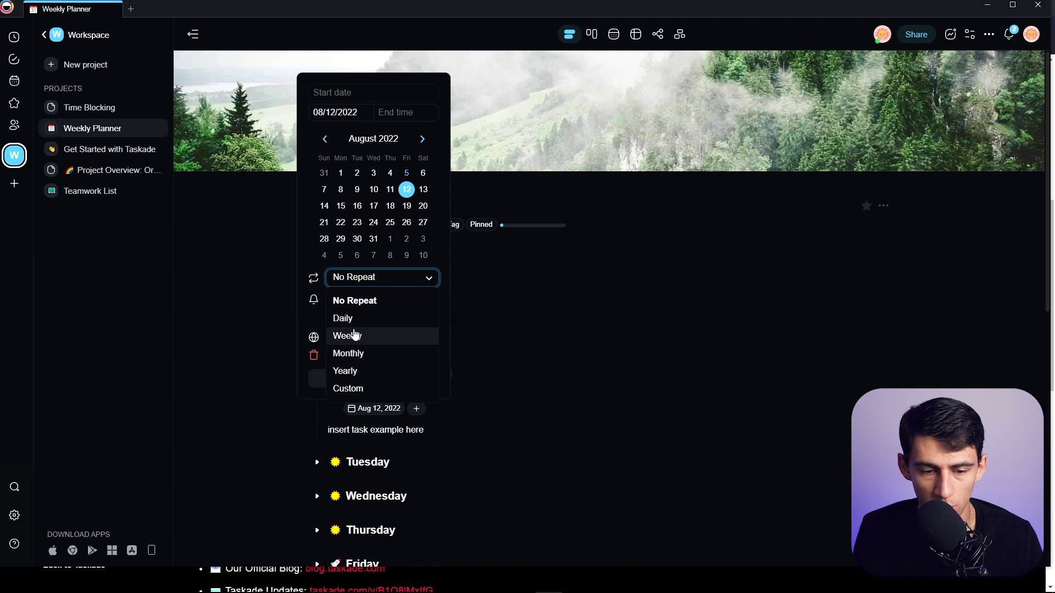
{"action": "left_click", "coordinate": [354, 336]}
{"action": "left_click", "coordinate": [369, 278]}
{"action": "left_click", "coordinate": [357, 317]}
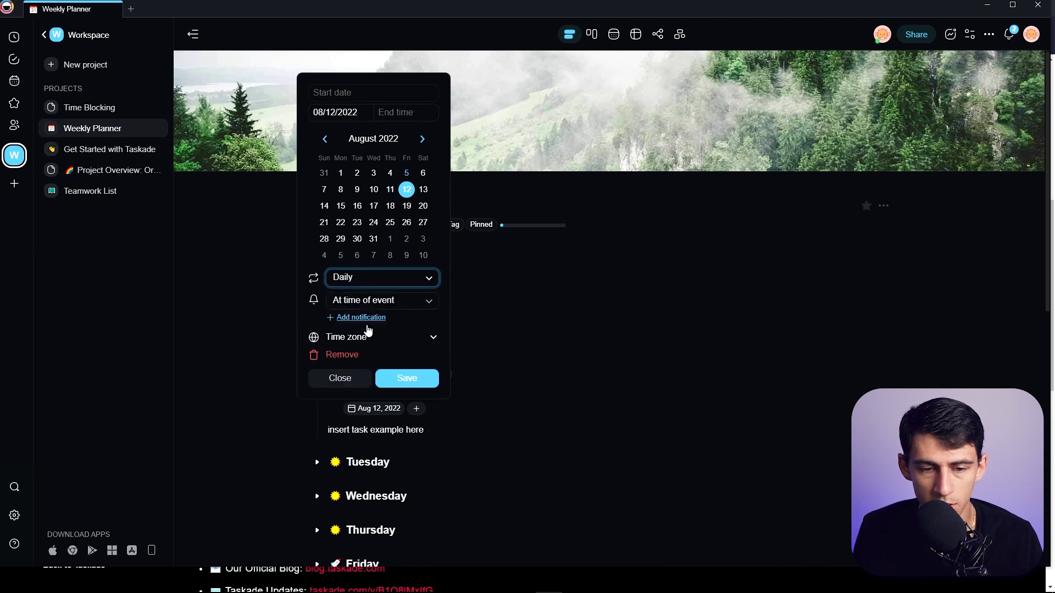
{"action": "left_click", "coordinate": [374, 278]}
{"action": "left_click", "coordinate": [362, 352]}
Save a custom repeat of every 1 day, never ending, and type placeholder text.
{"action": "left_click", "coordinate": [373, 278]}
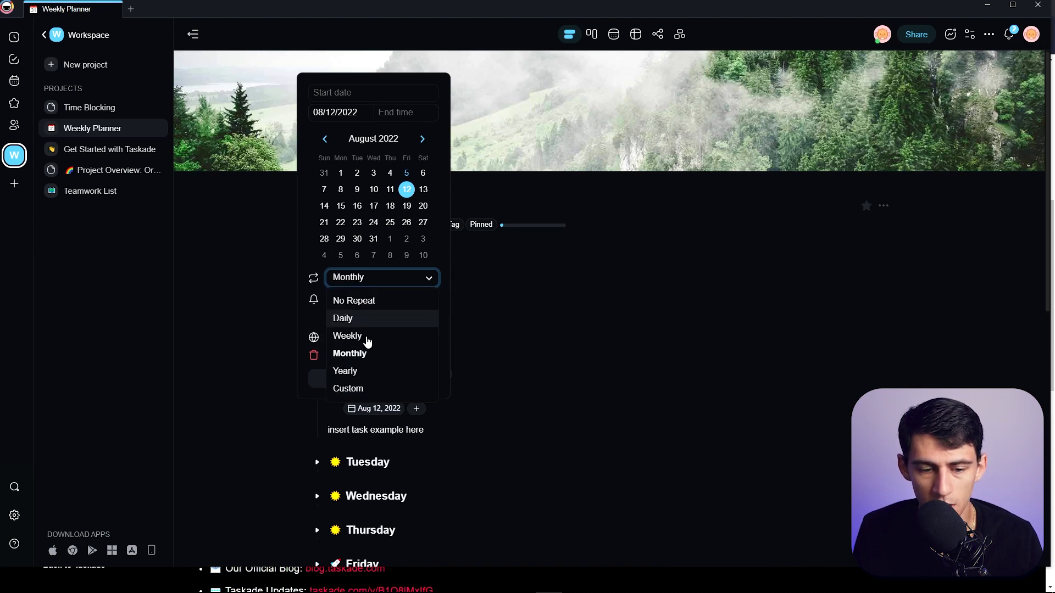
{"action": "left_click", "coordinate": [365, 388]}
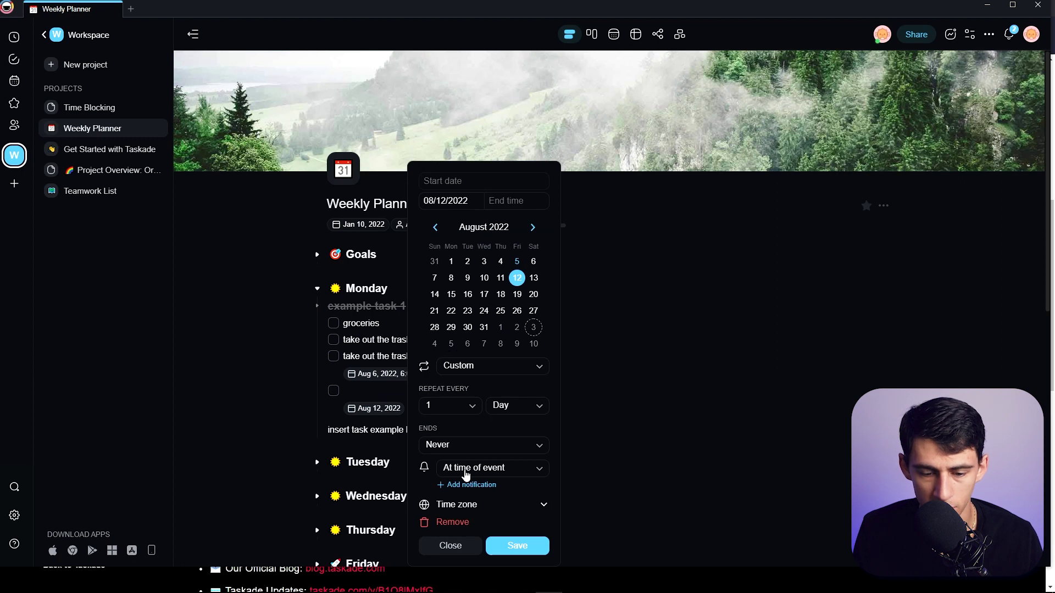
{"action": "left_click", "coordinate": [516, 405]}
{"action": "key", "text": "Escape"}
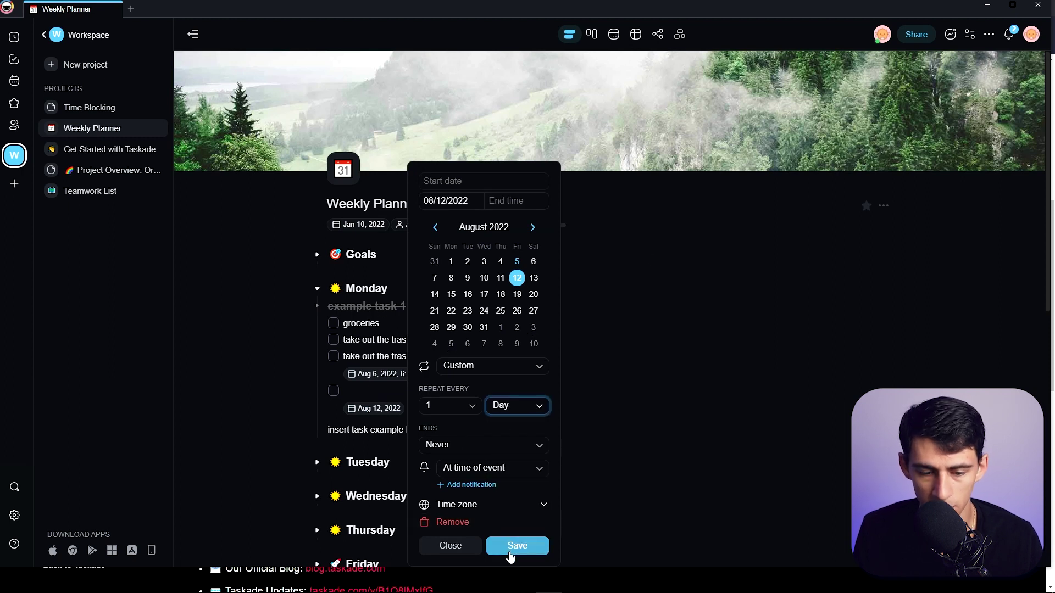
{"action": "left_click", "coordinate": [510, 556]}
{"action": "type", "text": "dfhdalsfhlasjf;piasf"}
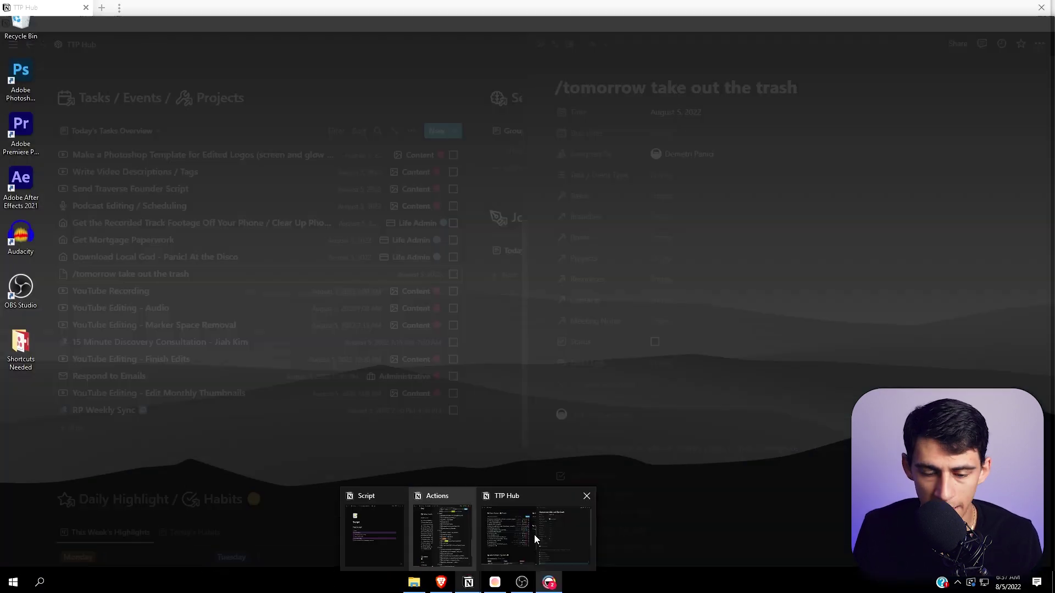
Apply the Adhoc Life Task template and add a to-do mentioning Tomorrow (August 6, 2022).
{"action": "left_click", "coordinate": [534, 535]}
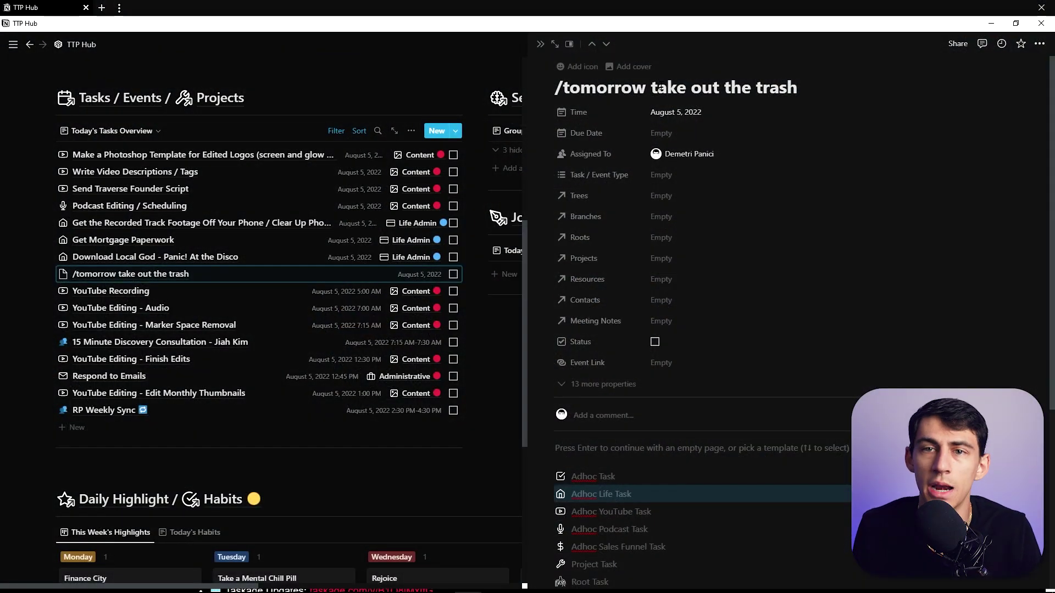
{"action": "left_click", "coordinate": [604, 496]}
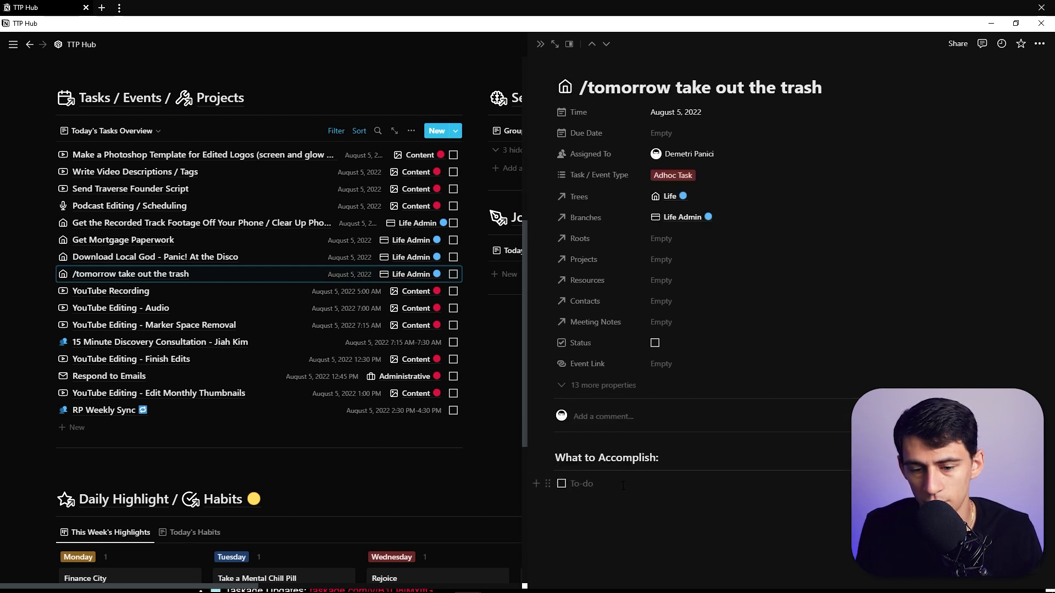
{"action": "type", "text": "dis @tomorrow"}
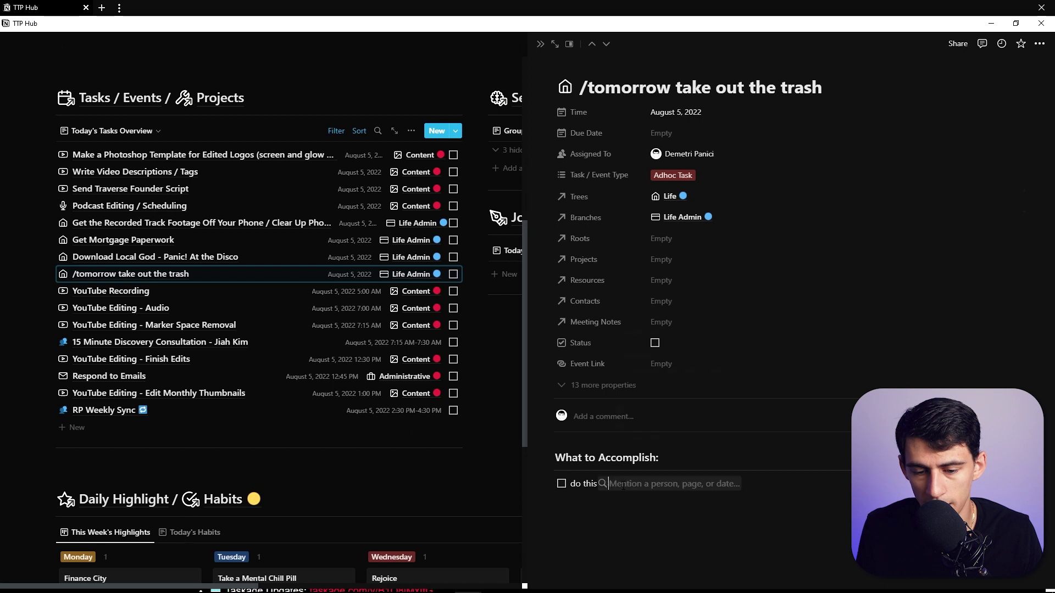
{"action": "key", "text": "Return"}
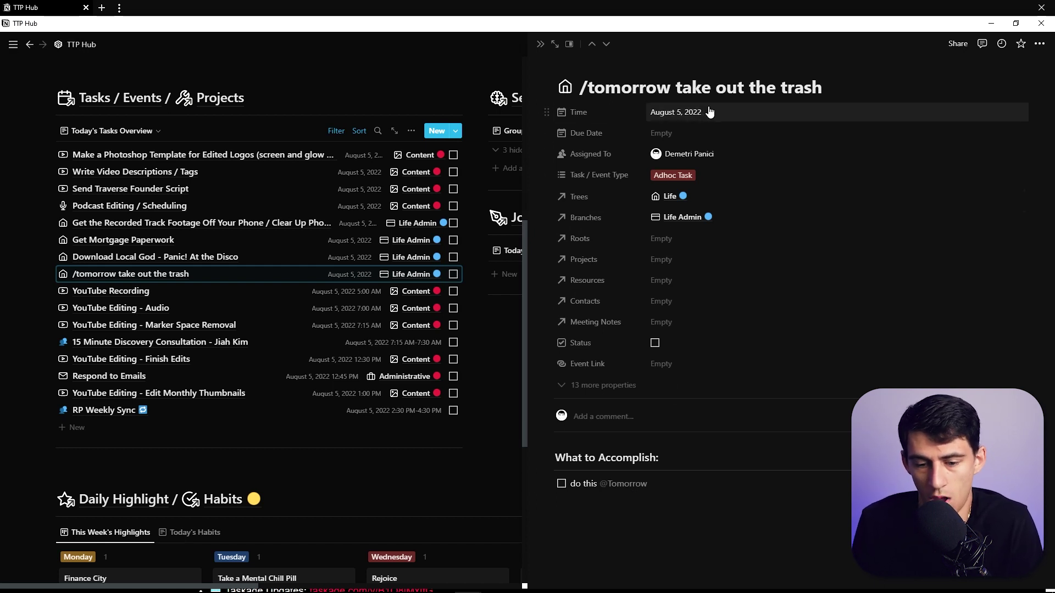
{"action": "left_click", "coordinate": [804, 486]}
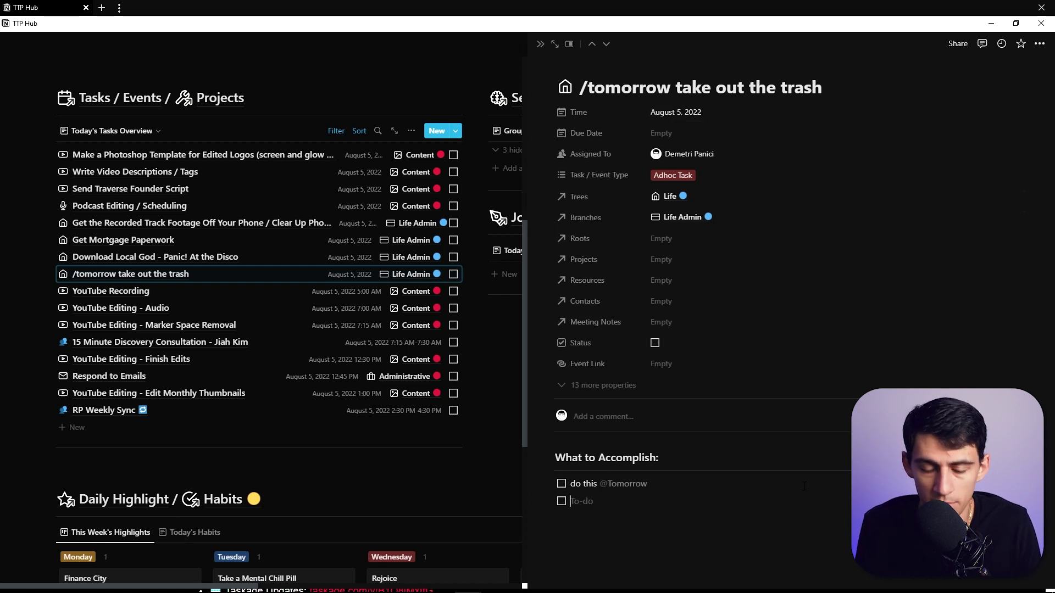
Add a to-do 'suck less' mentioning a teammate and a Next Tuesday date.
{"action": "type", "text": "@d"}
{"action": "key", "text": "Return"}
{"action": "type", "text": "suck le"}
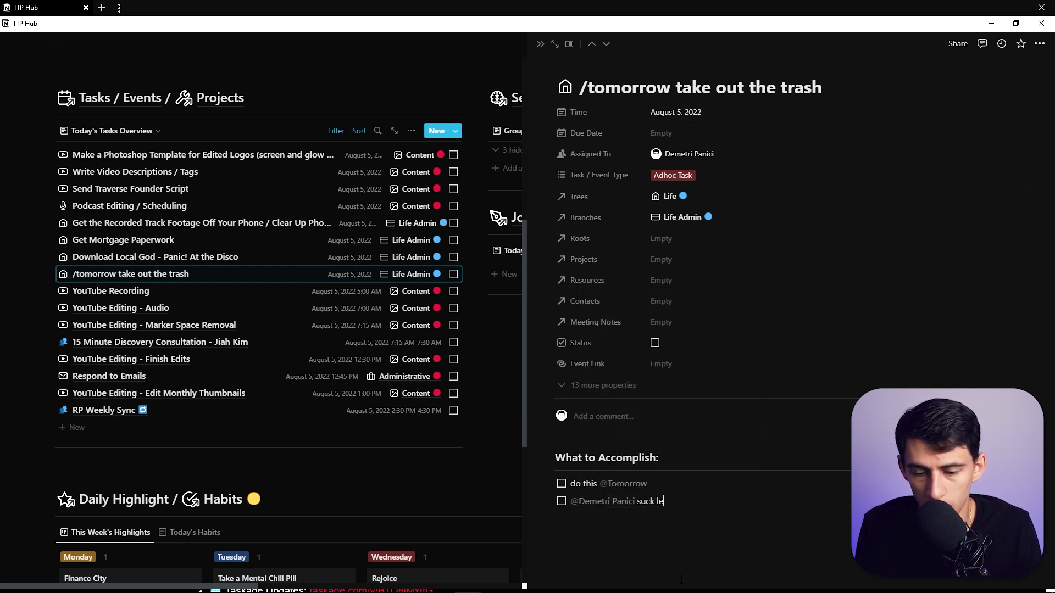
{"action": "type", "text": "ss @next tue"}
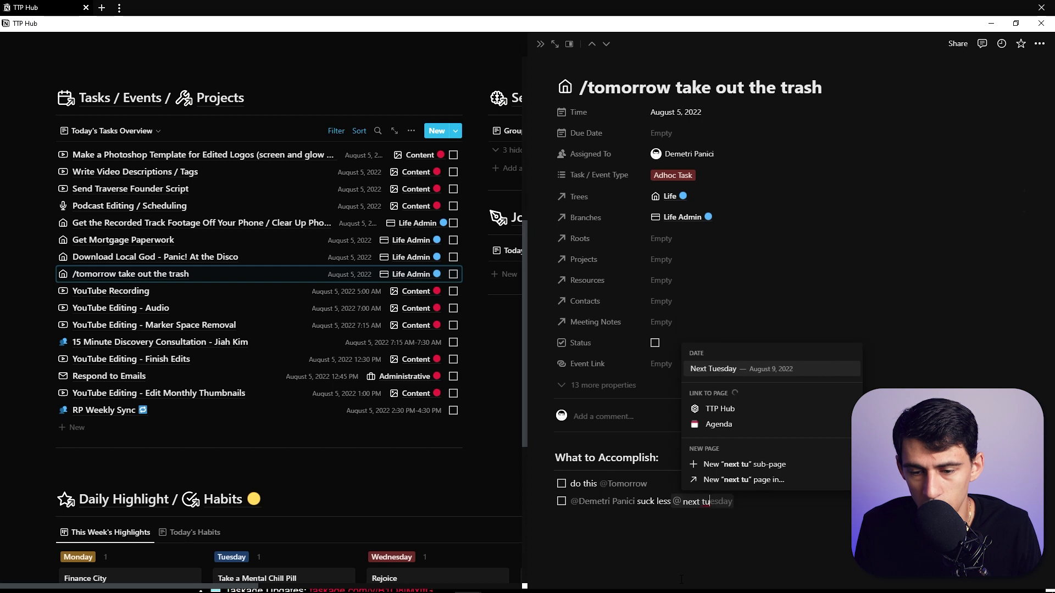
{"action": "key", "text": "Return"}
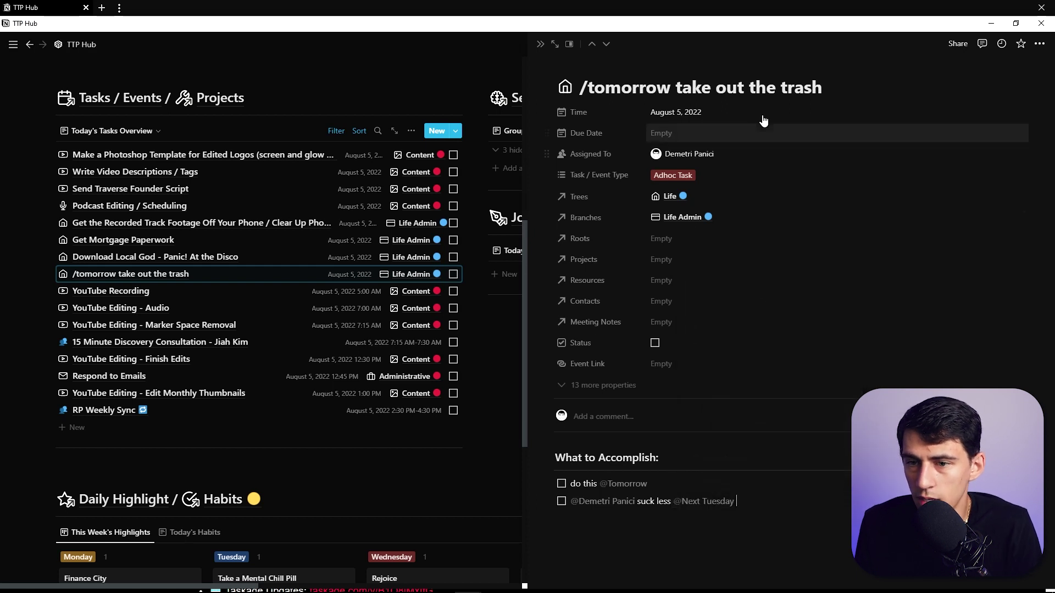
Replace the page title with a Tomorrow date mention.
{"action": "triple_click", "coordinate": [829, 92]}
{"action": "type", "text": "@tomorrow"}
{"action": "key", "text": "Return"}
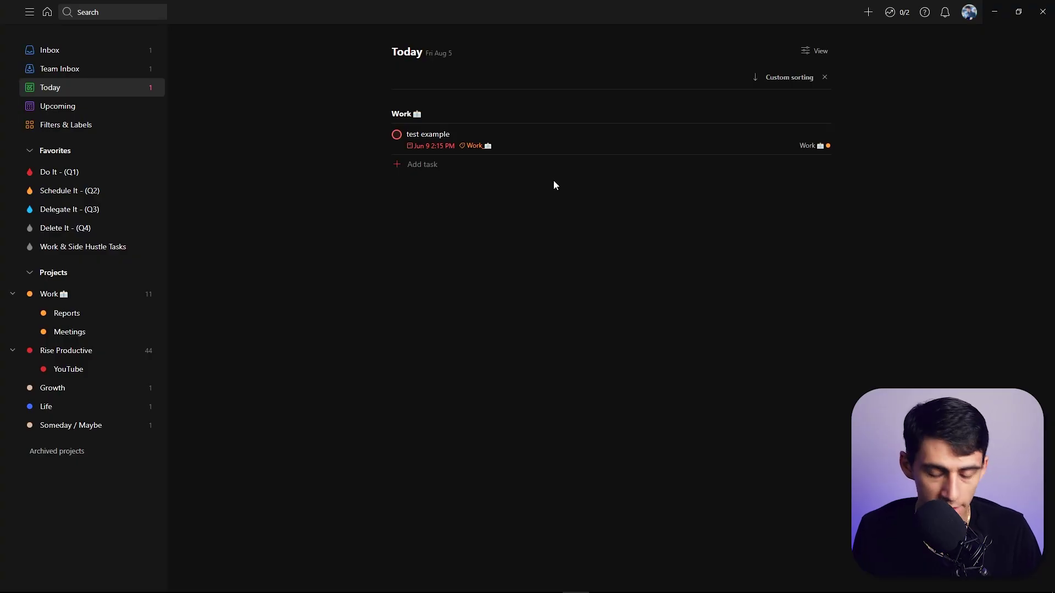
{"action": "key", "text": "a"}
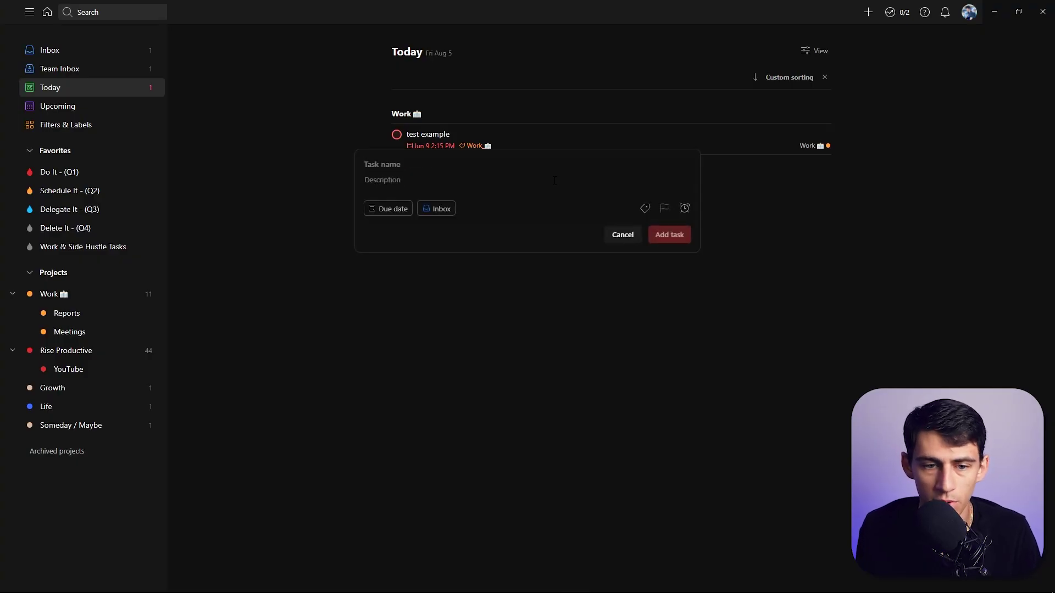
{"action": "type", "text": "every tues"}
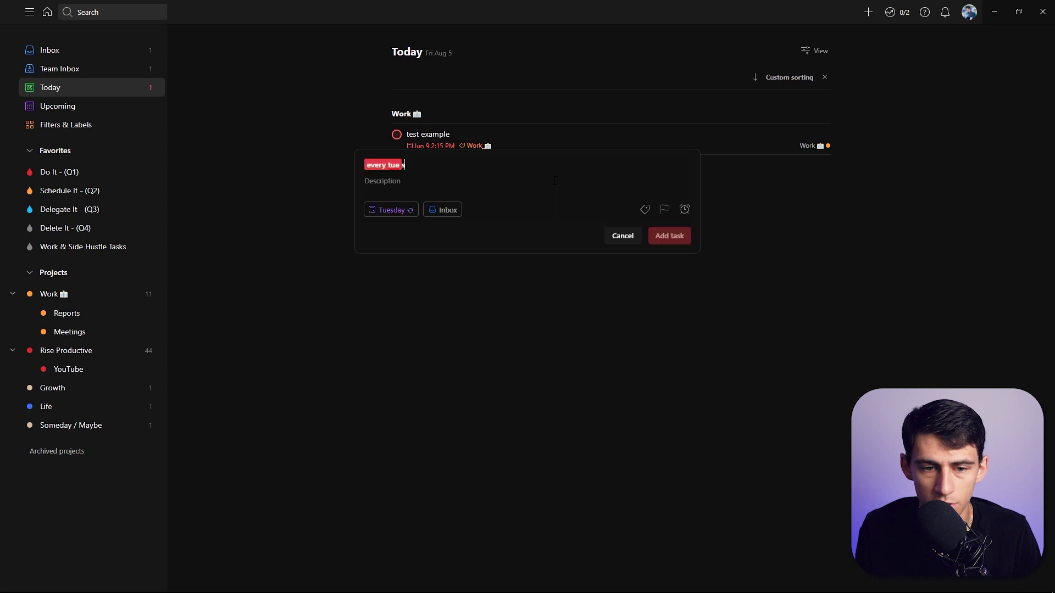
{"action": "type", "text": "daymake "}
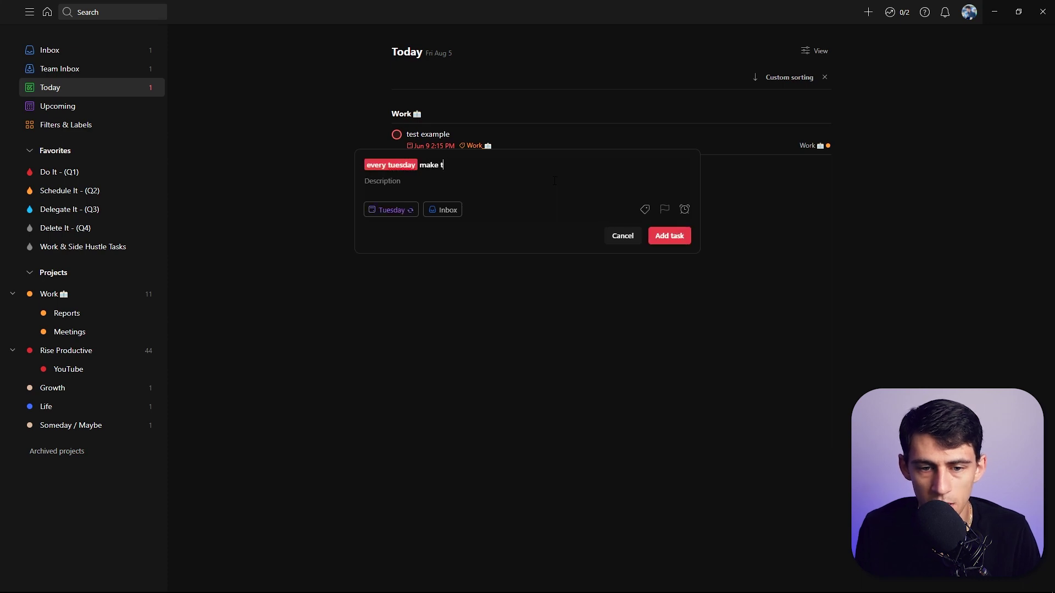
{"action": "type", "text": "me happy"}
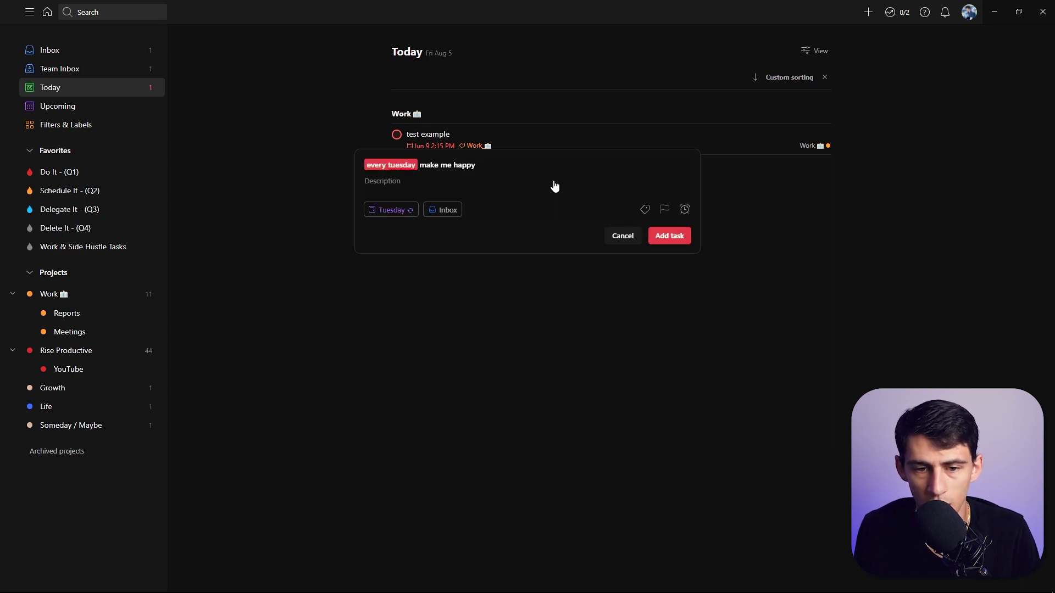
{"action": "type", "text": " @work"}
{"action": "key", "text": "Return"}
{"action": "type", "text": "#"}
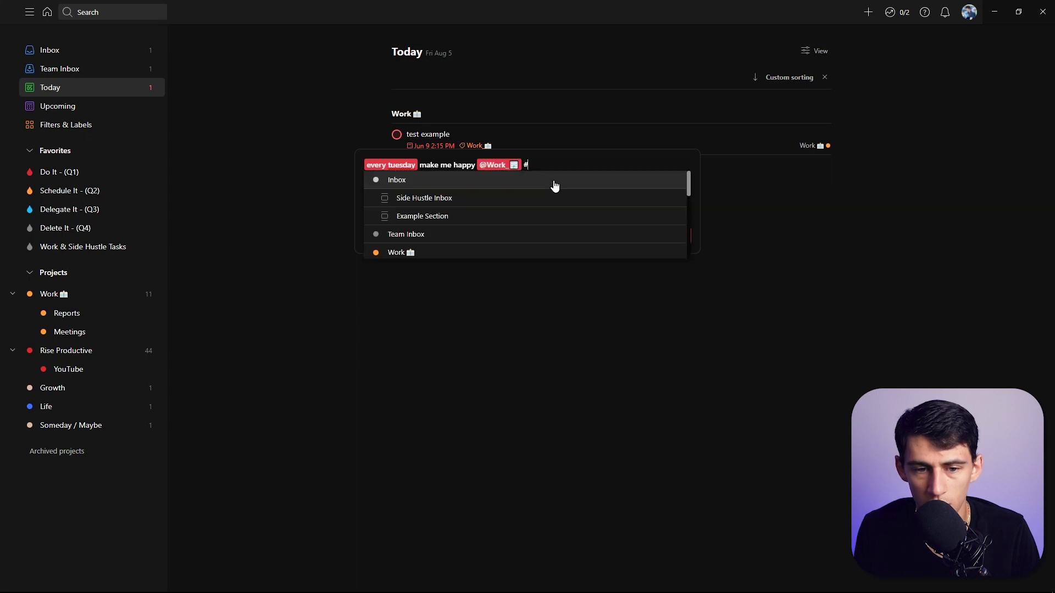
{"action": "type", "text": "work"}
{"action": "key", "text": "Return"}
{"action": "key", "text": "Return"}
{"action": "key", "text": "Escape"}
Open the 'make me happy' task in the Work project and view its due date settings.
{"action": "left_click", "coordinate": [61, 297]}
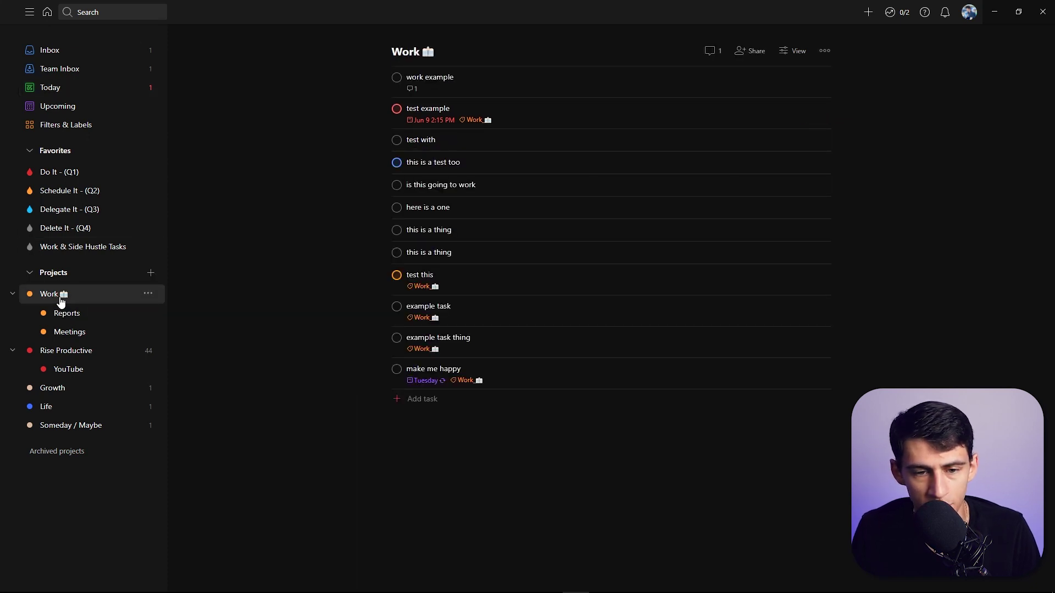
{"action": "left_click", "coordinate": [461, 367]}
{"action": "left_click", "coordinate": [680, 126]}
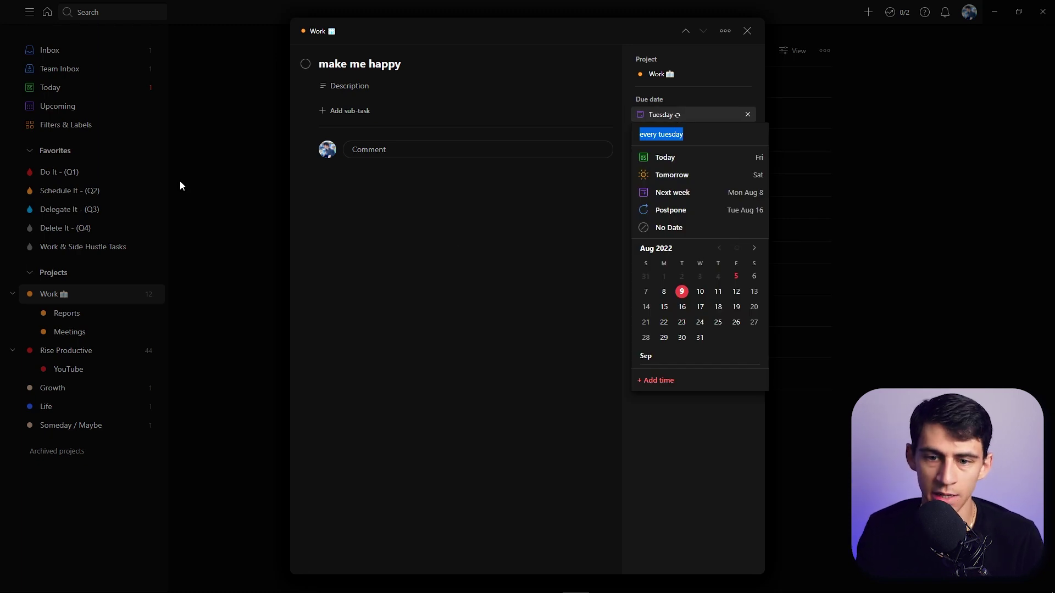
Bring the Notion TTP Hub window with the dated task page back to the front.
{"action": "mouse_move", "coordinate": [468, 583]}
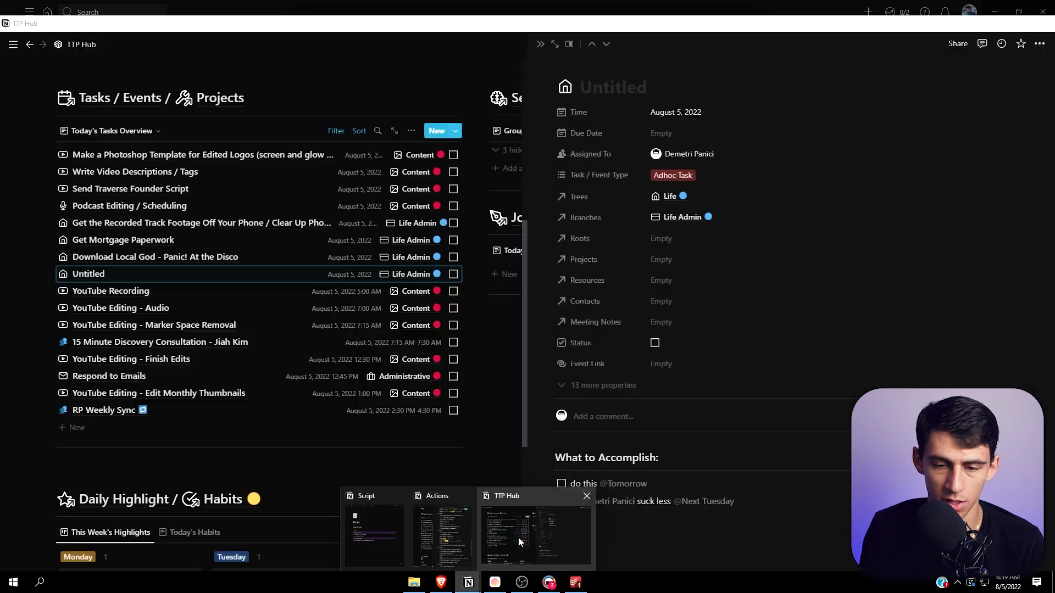
{"action": "left_click", "coordinate": [518, 537]}
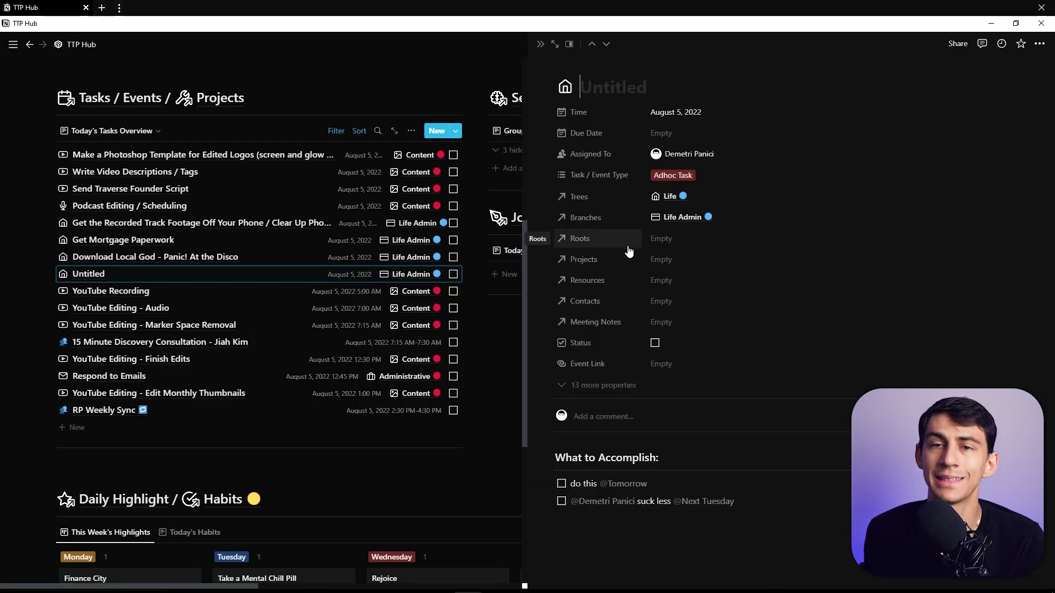